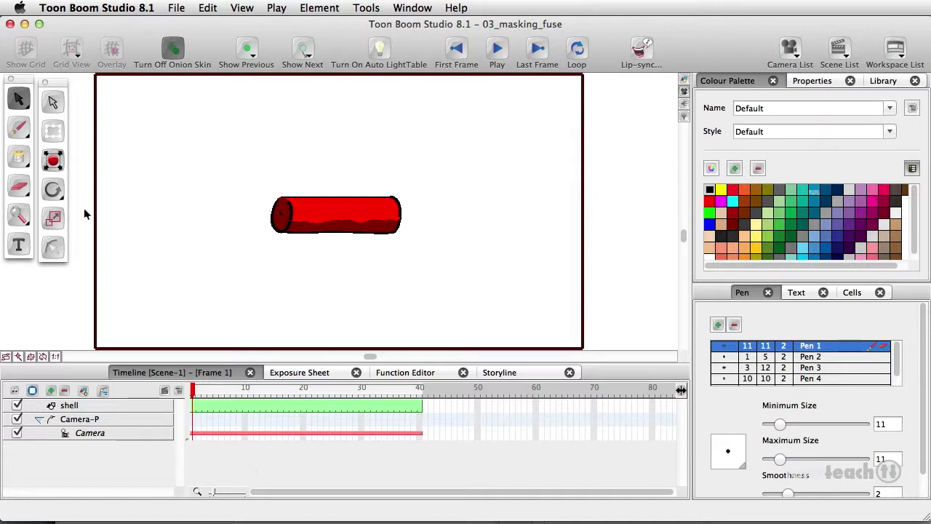
Add a new drawing layer and name it fuse
{"action": "left_click", "coordinate": [83, 391]}
{"action": "double_click", "coordinate": [79, 408]}
{"action": "type", "text": "fuse"}
{"action": "key", "text": "Return"}
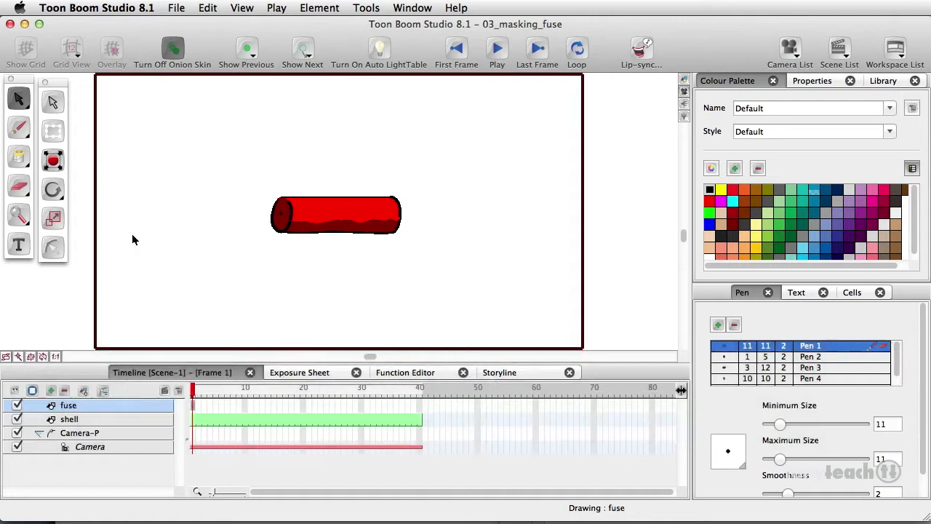
Draw a wavy grey fuse line with the Pencil extending left from the end of the dynamite shell
{"action": "left_click", "coordinate": [19, 128]}
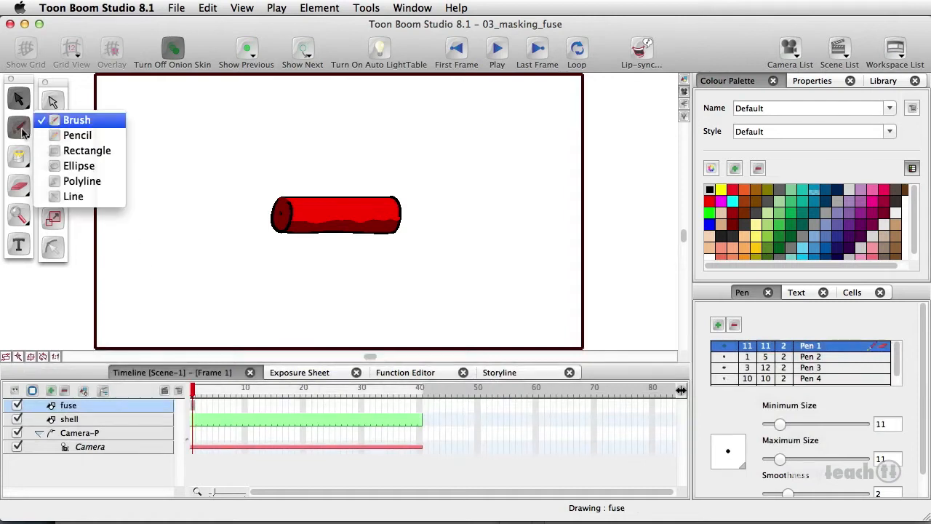
{"action": "left_click", "coordinate": [58, 135]}
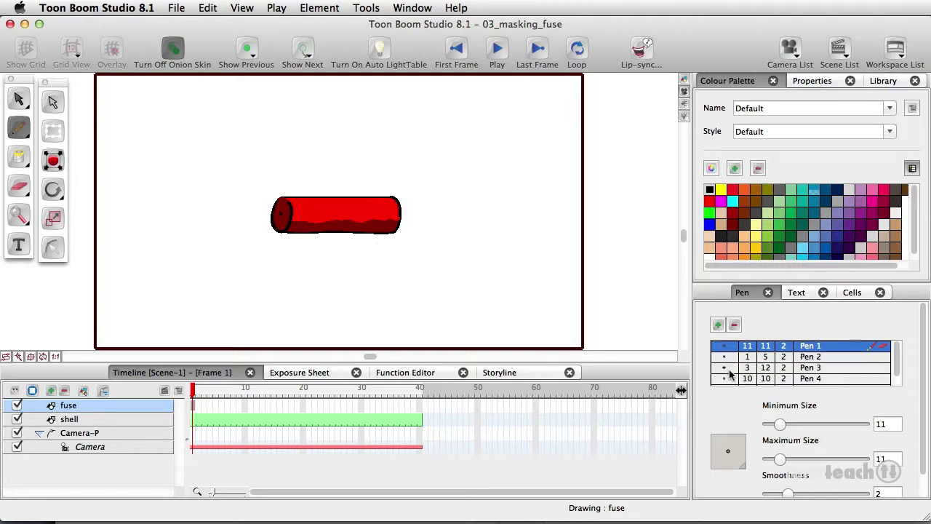
{"action": "left_click_drag", "start_coordinate": [497, 238], "coordinate": [402, 266]}
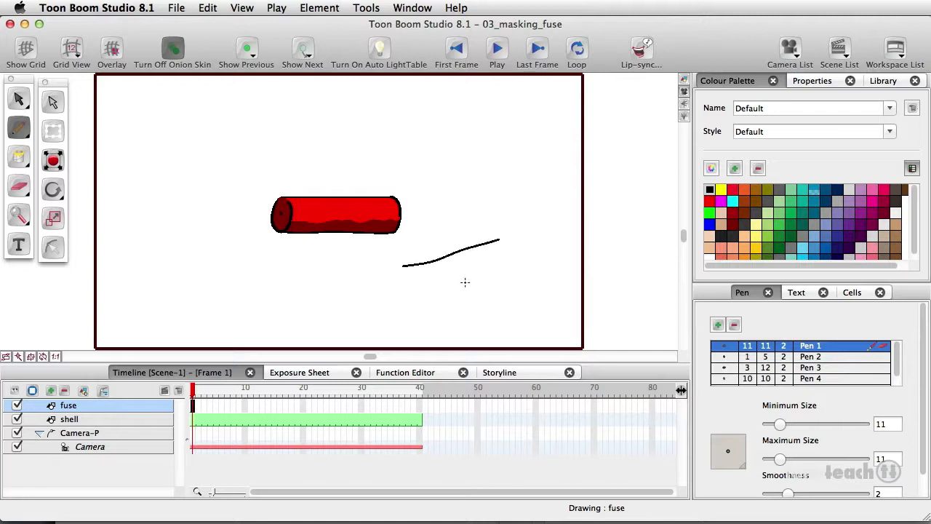
{"action": "key", "text": "super+z"}
{"action": "left_click", "coordinate": [779, 256]}
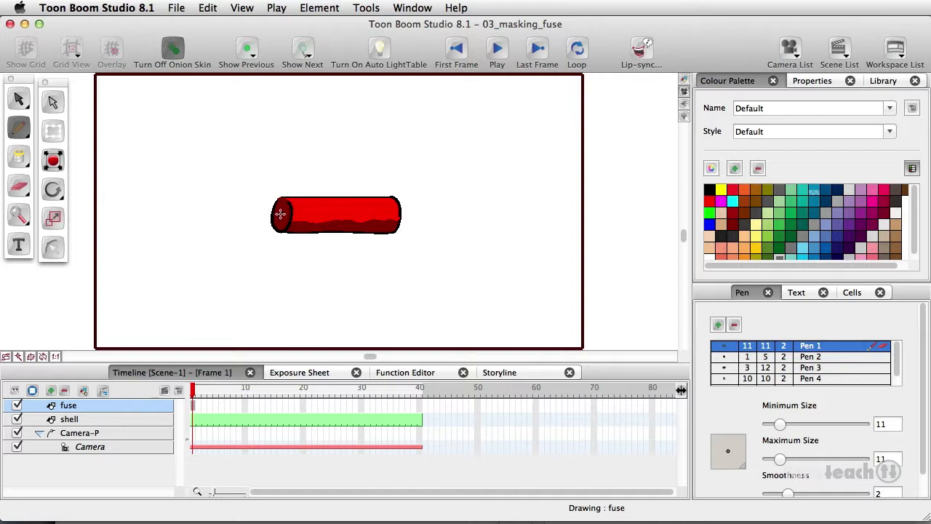
{"action": "left_click_drag", "start_coordinate": [280, 215], "coordinate": [183, 239]}
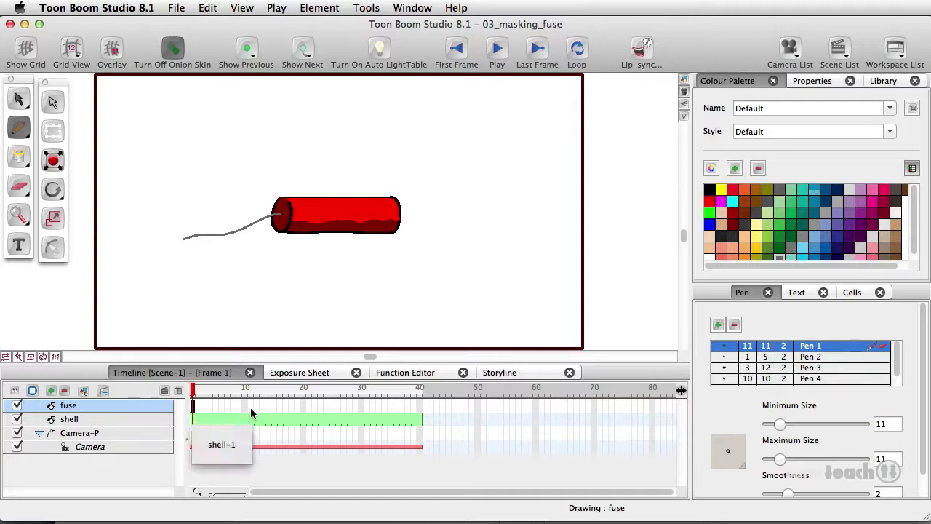
Extend the fuse drawing's exposure up to frame 18
{"action": "left_click", "coordinate": [290, 411]}
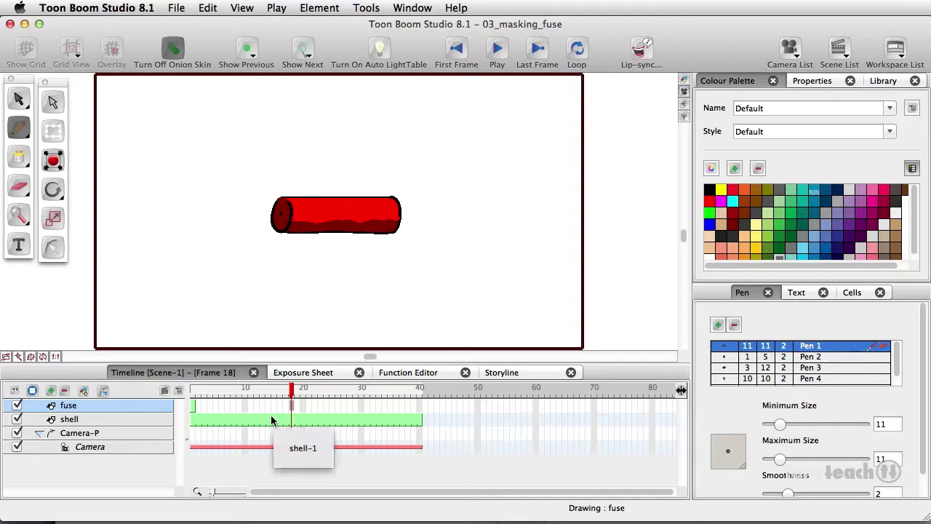
{"action": "key", "text": "shift+super+1"}
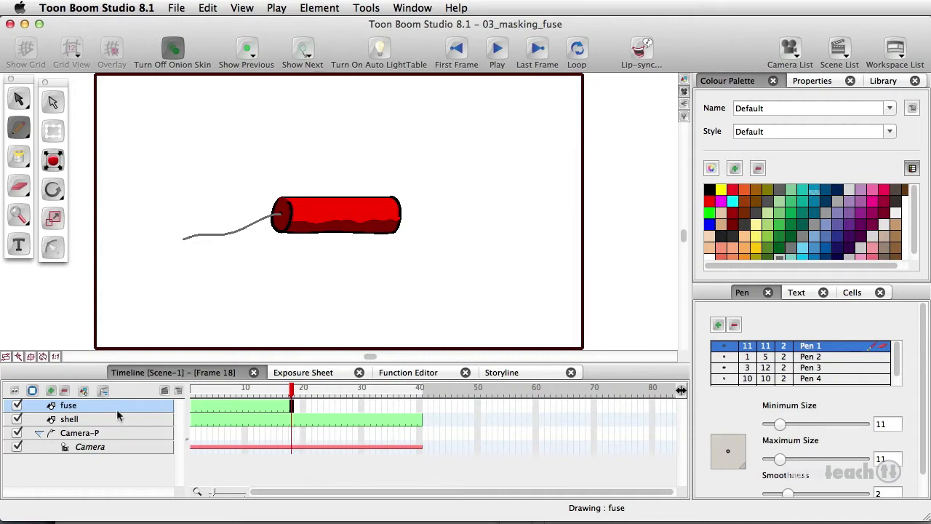
Add another drawing layer and name it fuse_mask
{"action": "left_click", "coordinate": [83, 391]}
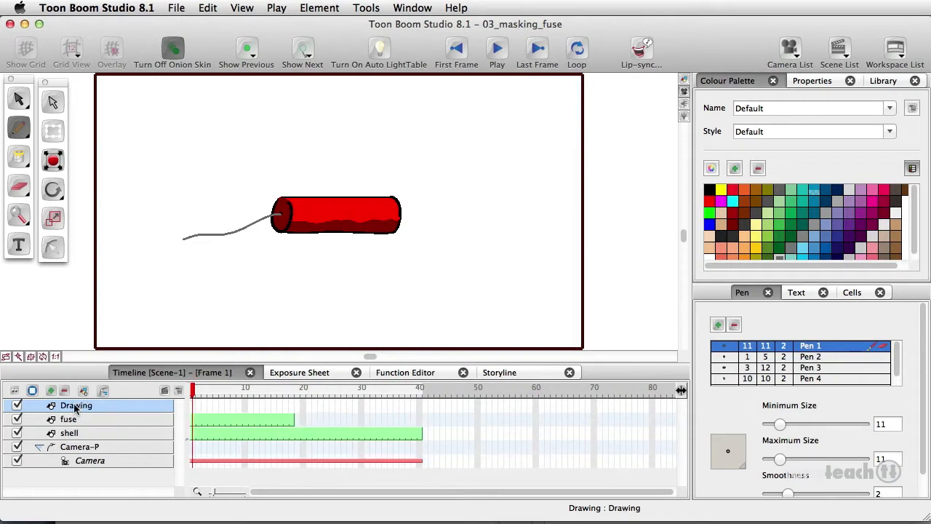
{"action": "double_click", "coordinate": [76, 405]}
{"action": "type", "text": "f"}
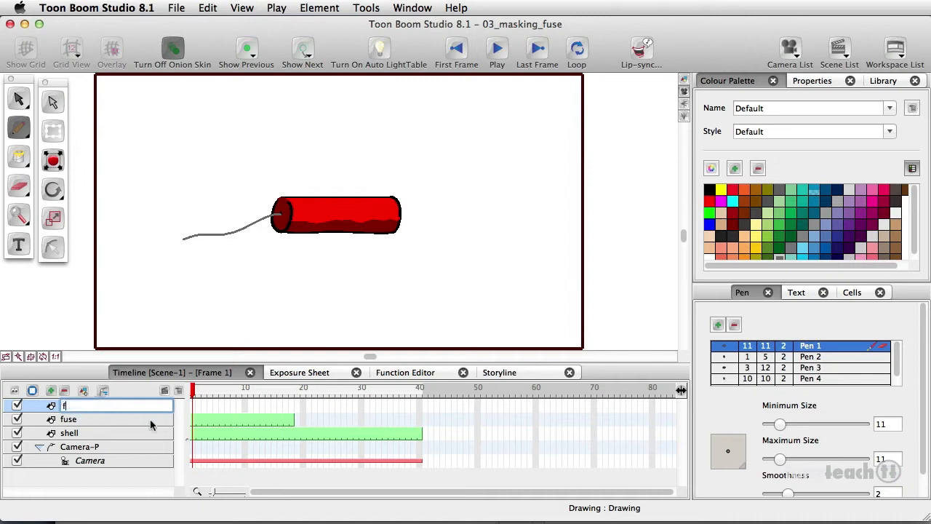
{"action": "type", "text": "use_mask"}
{"action": "key", "text": "Return"}
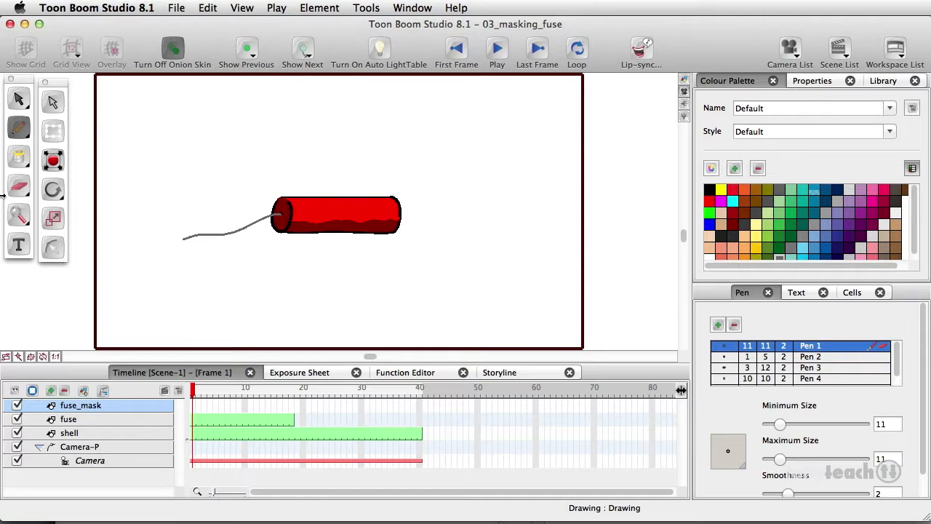
Draw a rectangle around the fuse line with the Rectangle tool using bright green
{"action": "left_click_drag", "start_coordinate": [20, 129], "coordinate": [69, 137]}
{"action": "left_click", "coordinate": [709, 214]}
{"action": "left_click_drag", "start_coordinate": [179, 248], "coordinate": [284, 199]}
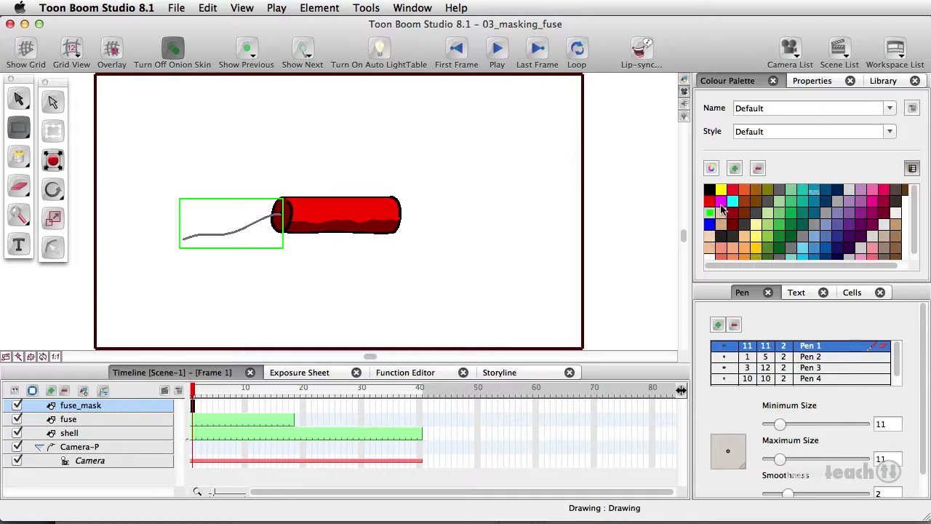
Fill the rectangle with green using the Paint tool
{"action": "left_click", "coordinate": [20, 159]}
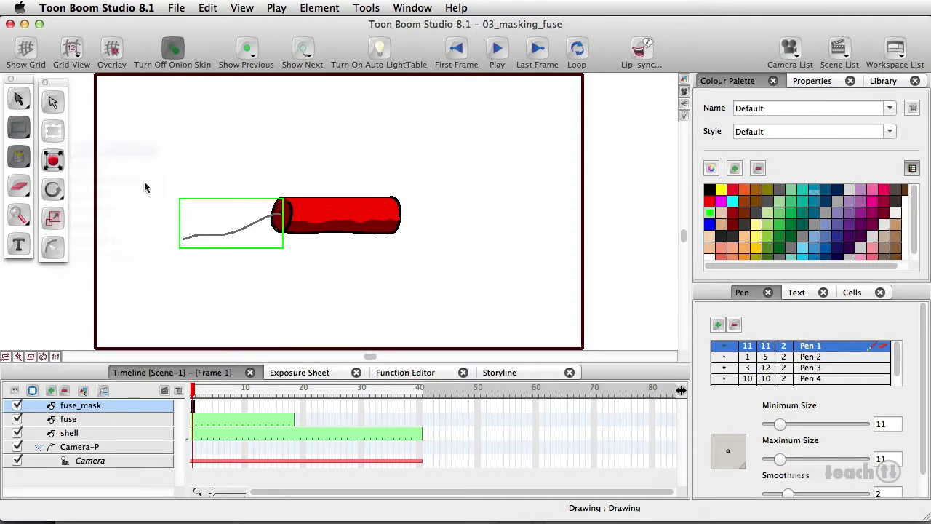
{"action": "left_click", "coordinate": [86, 151]}
{"action": "left_click", "coordinate": [181, 201]}
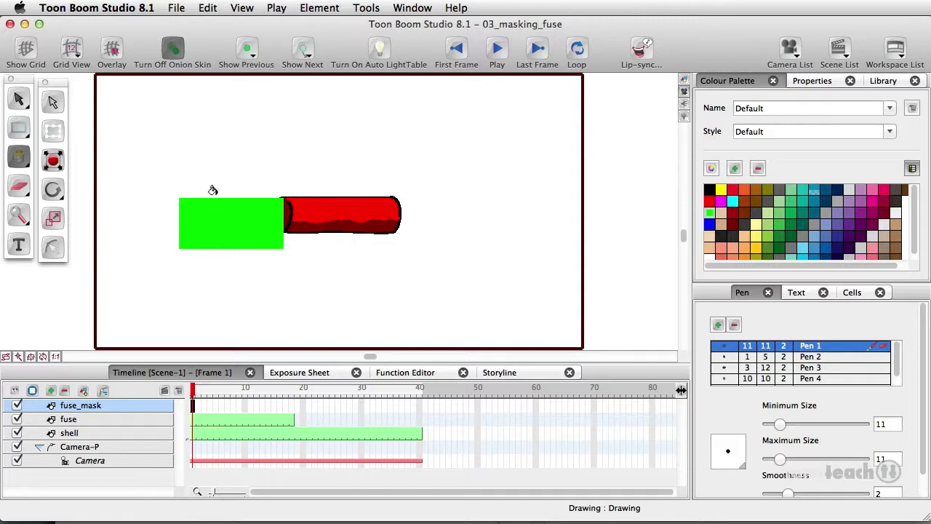
Select the green rectangle and extend the fuse_mask drawing's exposure up to frame 18
{"action": "left_click", "coordinate": [17, 98]}
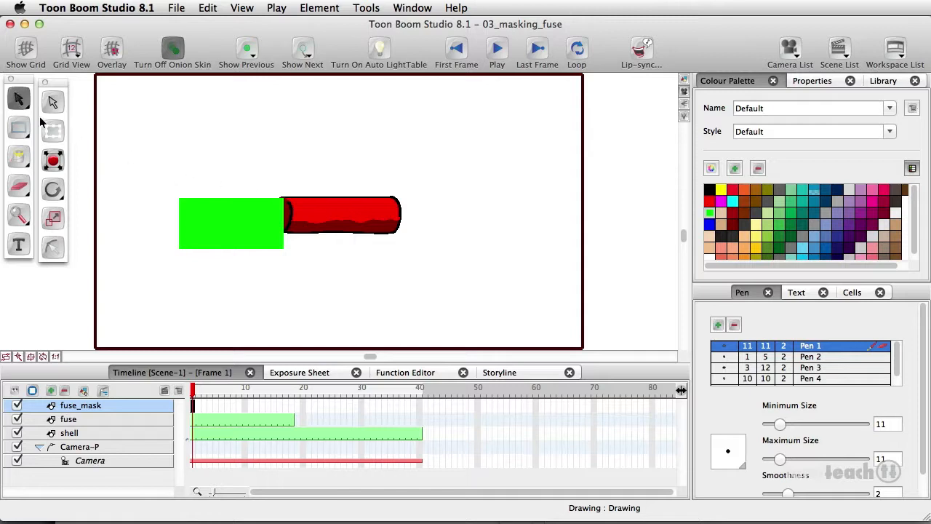
{"action": "left_click", "coordinate": [177, 249]}
{"action": "left_click", "coordinate": [180, 253]}
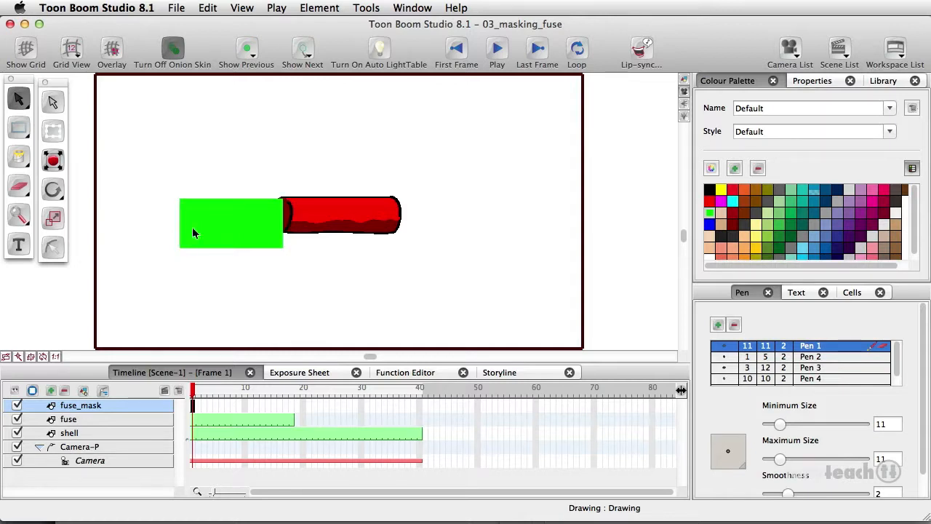
{"action": "left_click", "coordinate": [185, 235]}
{"action": "left_click", "coordinate": [191, 160]}
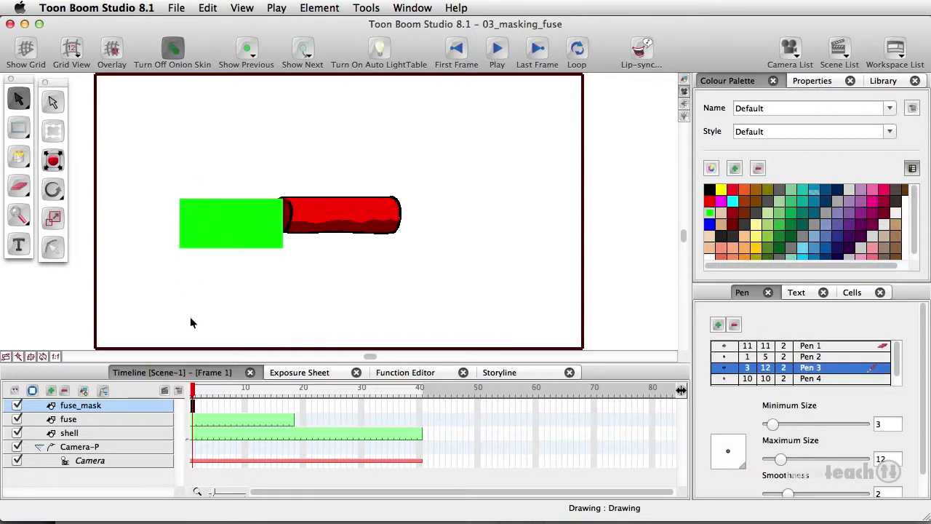
{"action": "left_click", "coordinate": [292, 410]}
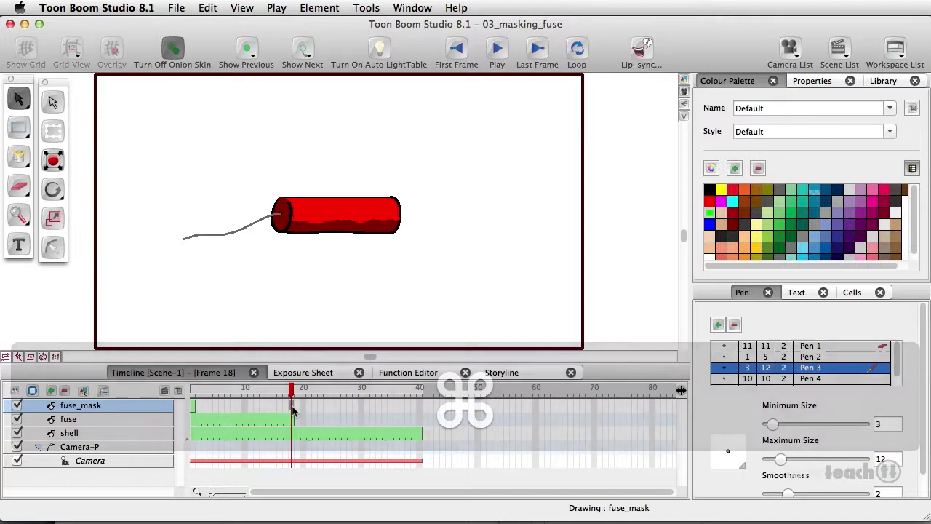
{"action": "key", "text": "super+shift+1"}
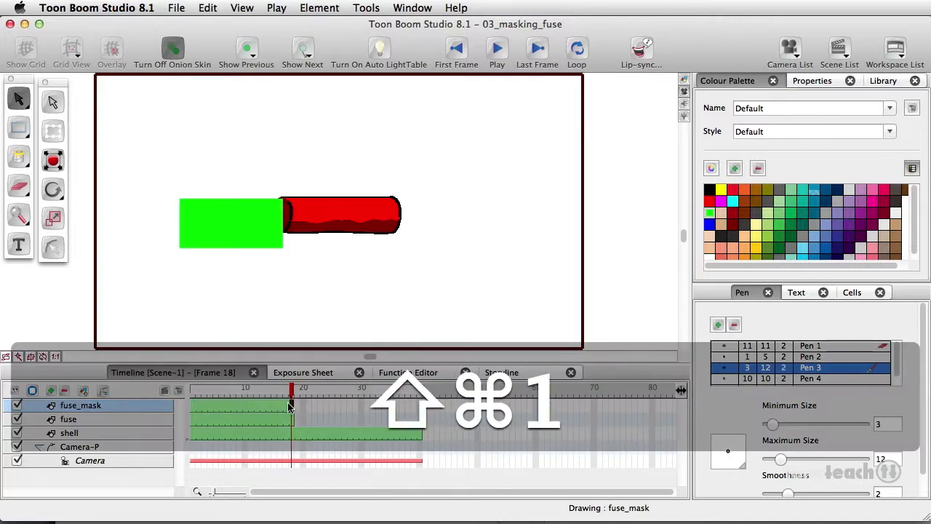
At frame 1, move the mask layer's pivot point to the centre of the green rectangle
{"action": "left_click", "coordinate": [196, 410]}
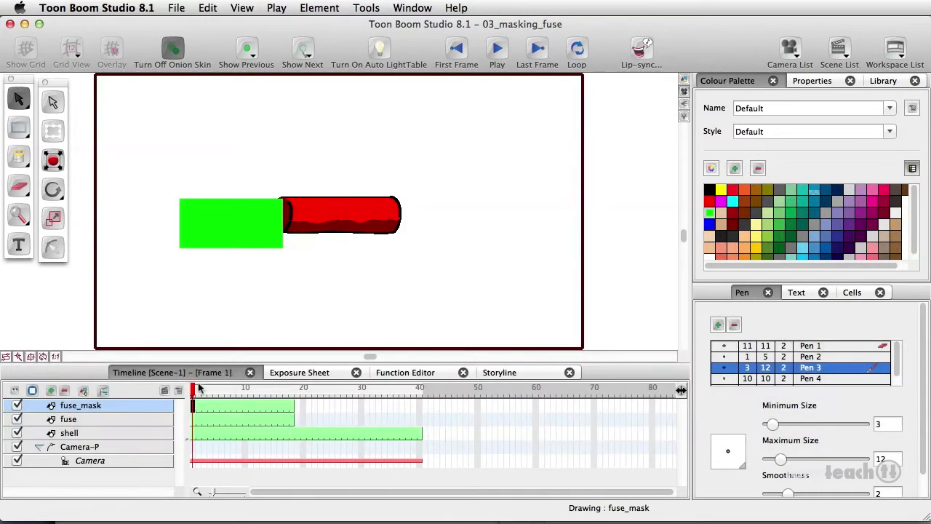
{"action": "key", "text": "6"}
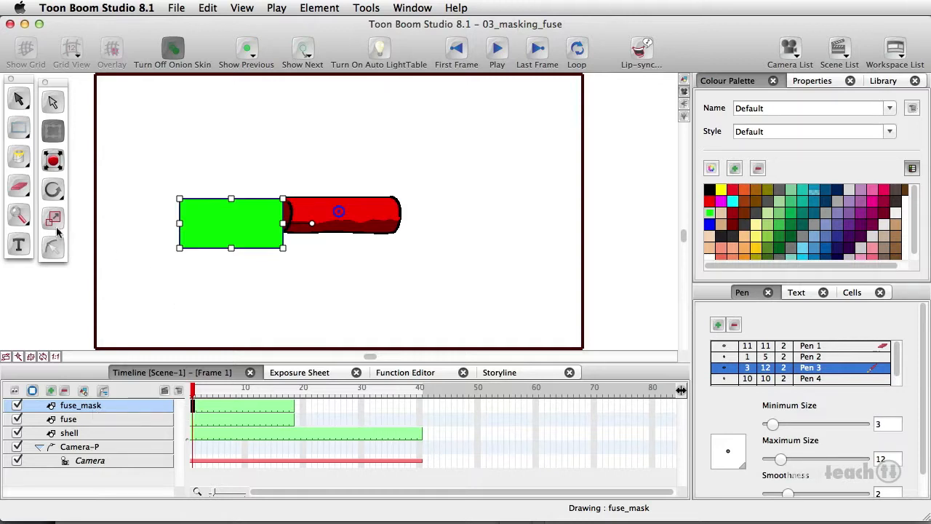
{"action": "left_click", "coordinate": [48, 188]}
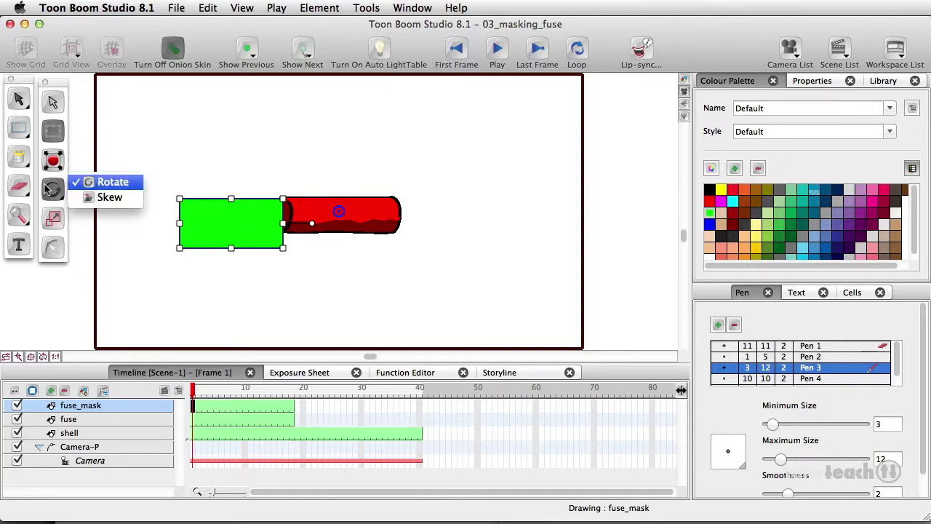
{"action": "left_click", "coordinate": [117, 182]}
{"action": "left_click_drag", "start_coordinate": [339, 210], "coordinate": [230, 221]}
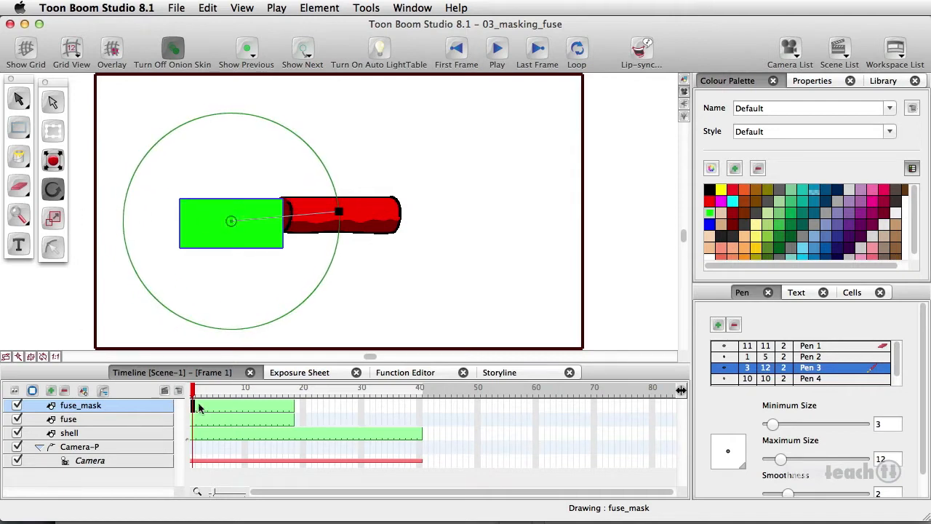
{"action": "left_click", "coordinate": [52, 132]}
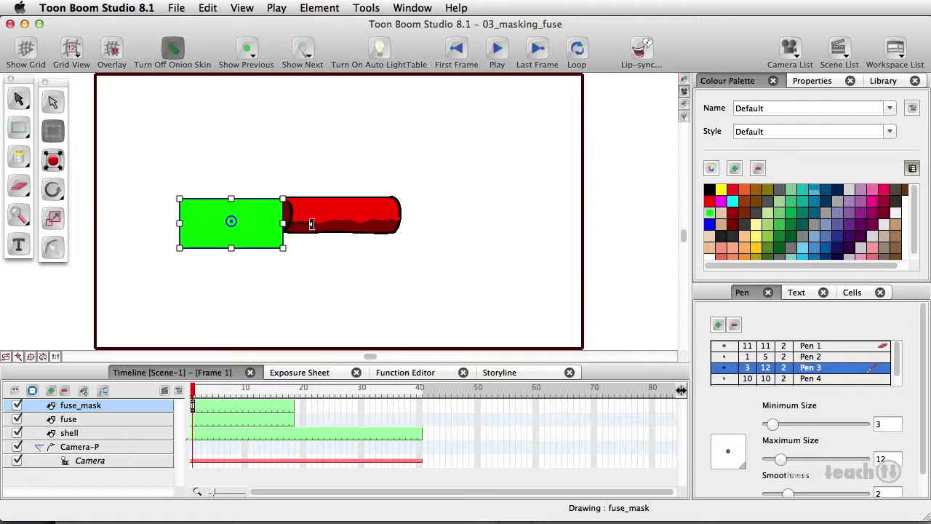
At frame 18, move the green rectangle right so it covers the dynamite shell
{"action": "left_click", "coordinate": [292, 407]}
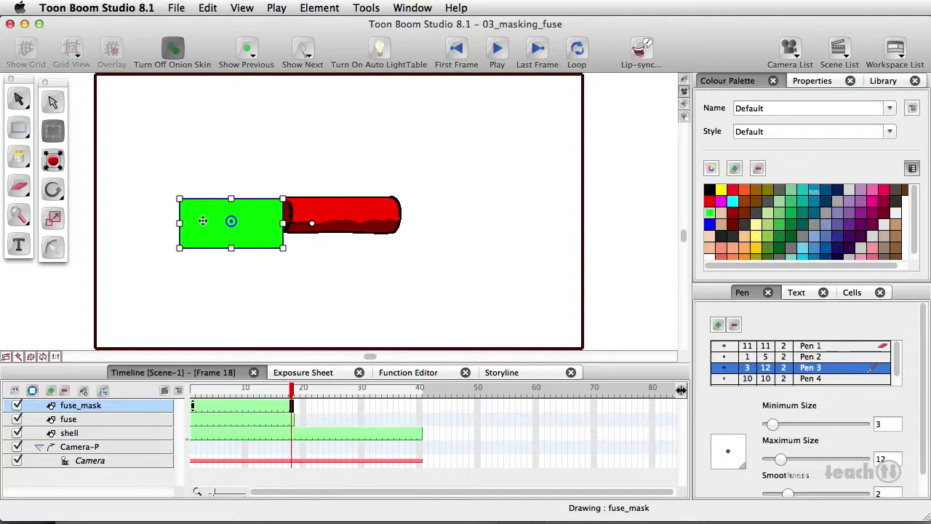
{"action": "left_click_drag", "start_coordinate": [203, 220], "coordinate": [306, 221]}
{"action": "mouse_move", "coordinate": [291, 393]}
{"action": "left_mouse_down"}
{"action": "mouse_move", "coordinate": [194, 400]}
{"action": "mouse_move", "coordinate": [295, 402]}
{"action": "left_mouse_up"}
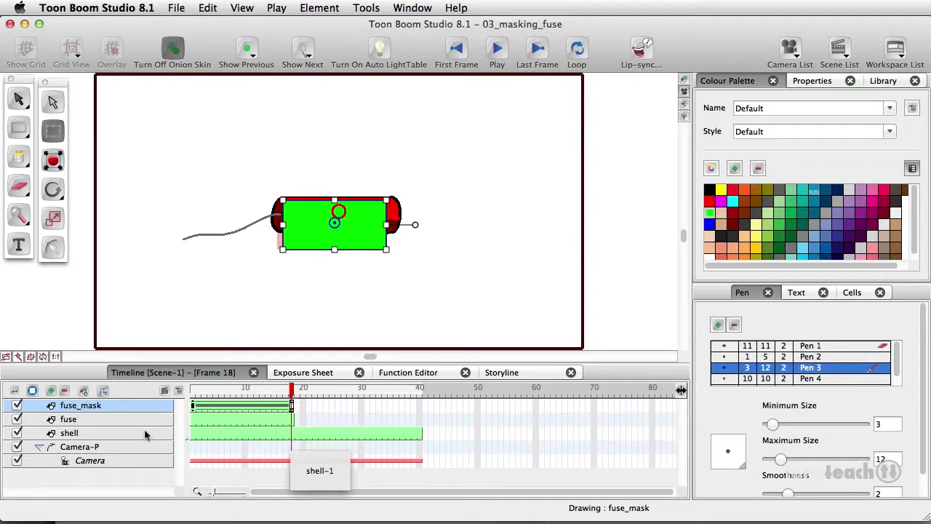
Add a new Clipping Effect element to the timeline
{"action": "left_click", "coordinate": [49, 394]}
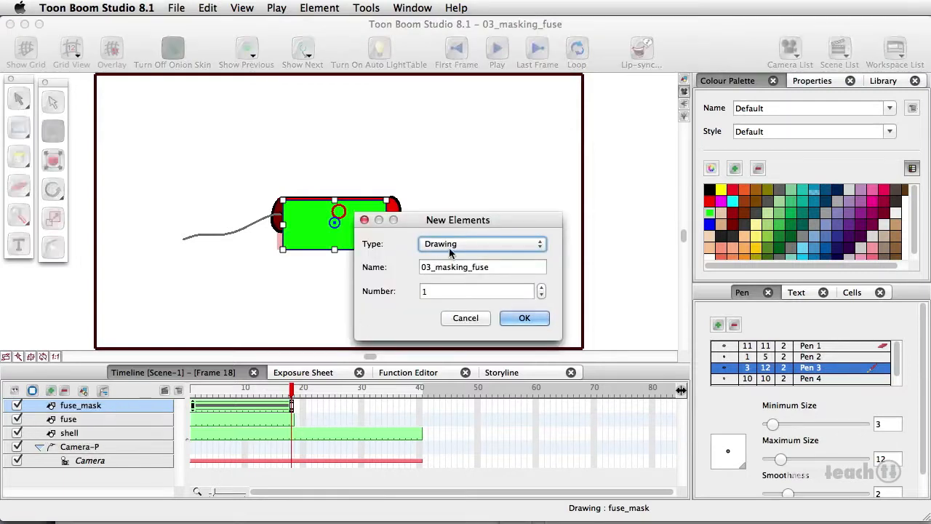
{"action": "left_click", "coordinate": [449, 247]}
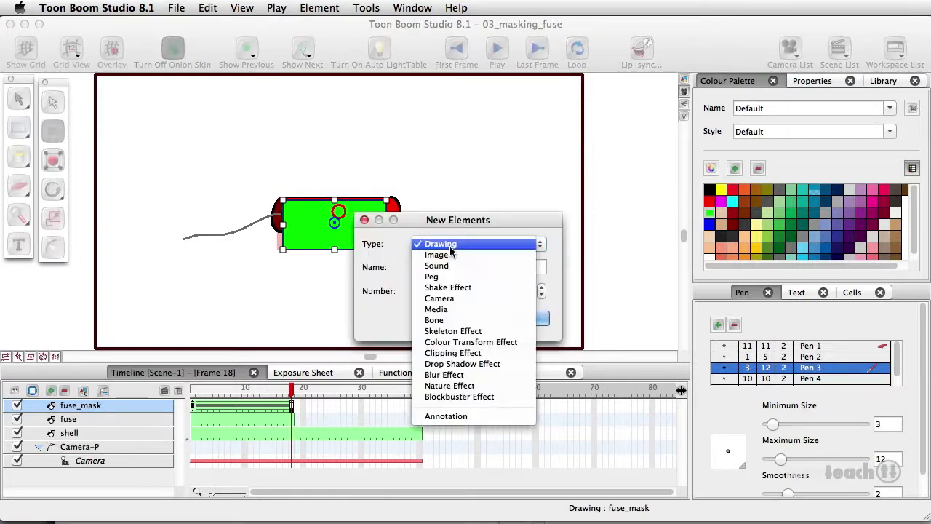
{"action": "left_click", "coordinate": [457, 355]}
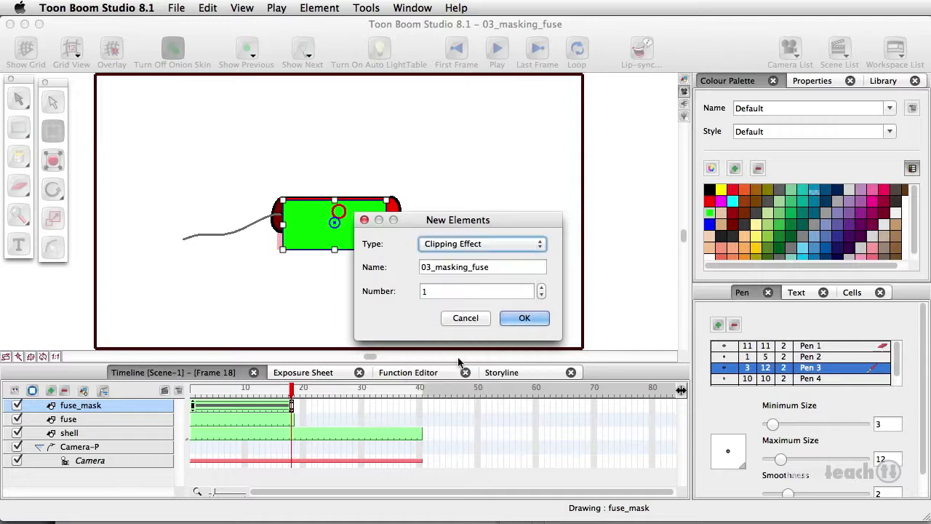
{"action": "left_click", "coordinate": [511, 319]}
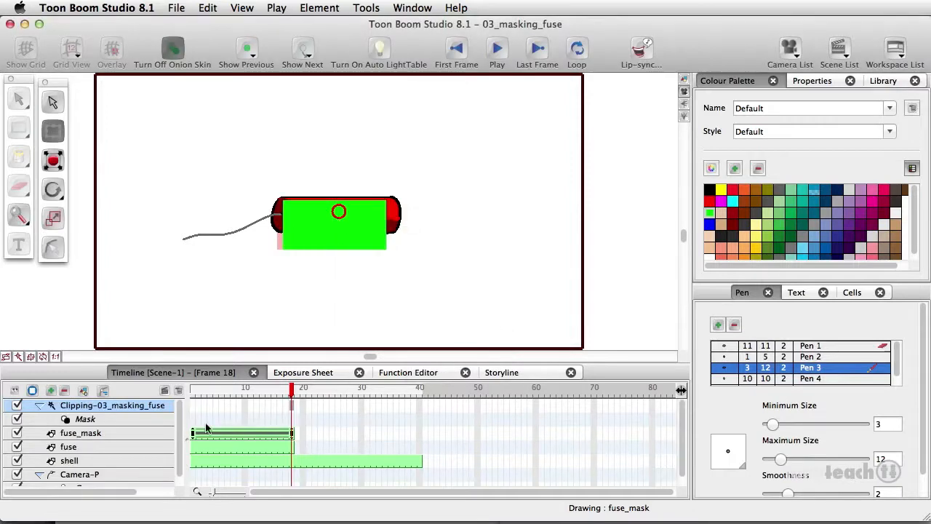
Nest the fuse_mask layer under the clipping effect's Mask
{"action": "left_click", "coordinate": [71, 434]}
{"action": "left_click", "coordinate": [73, 420]}
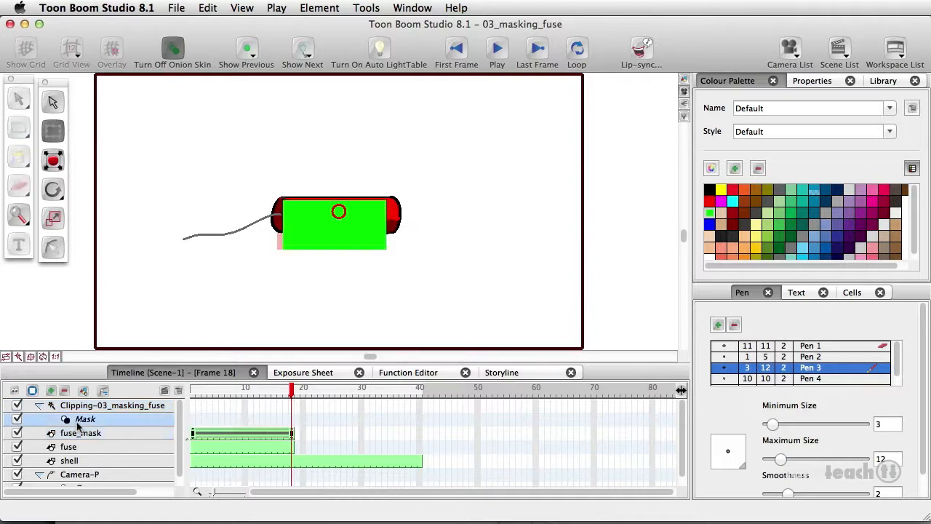
{"action": "left_click", "coordinate": [70, 434]}
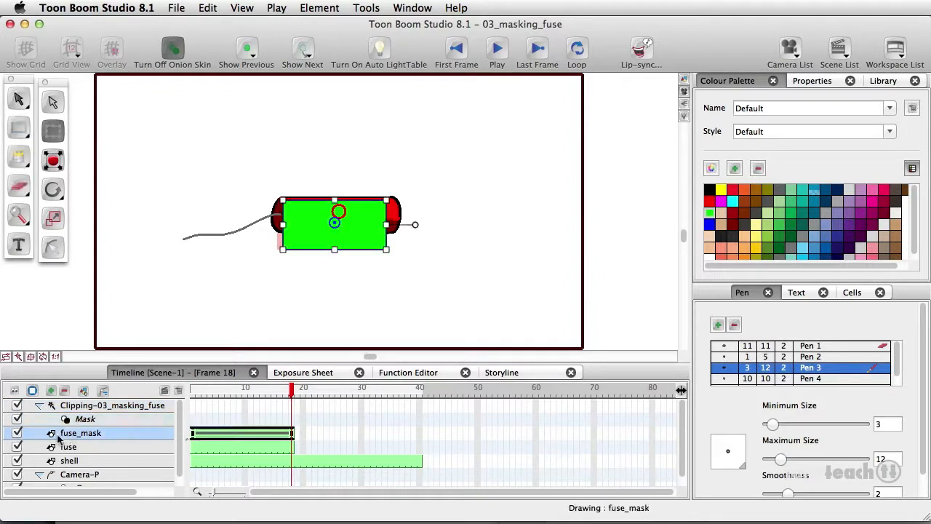
{"action": "left_click_drag", "start_coordinate": [50, 435], "coordinate": [74, 424]}
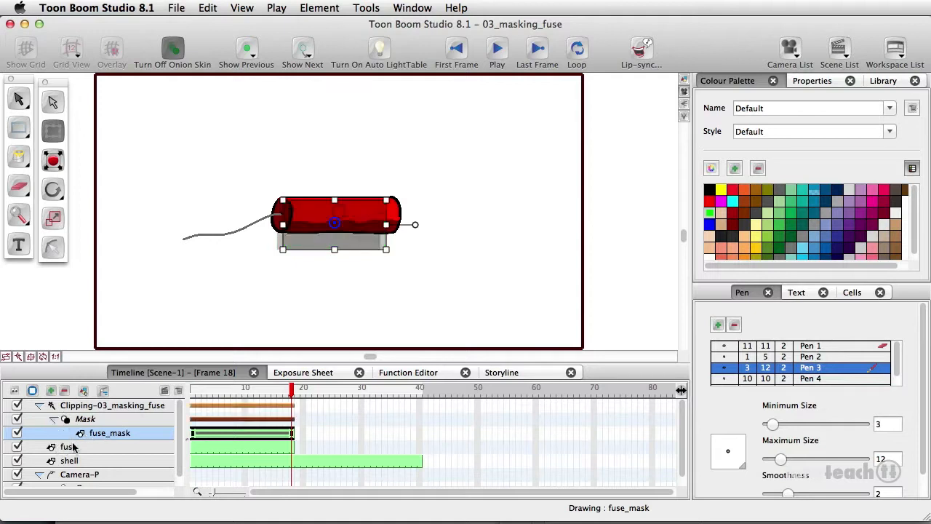
Nest the fuse layer inside the clipping effect element
{"action": "left_click", "coordinate": [64, 448]}
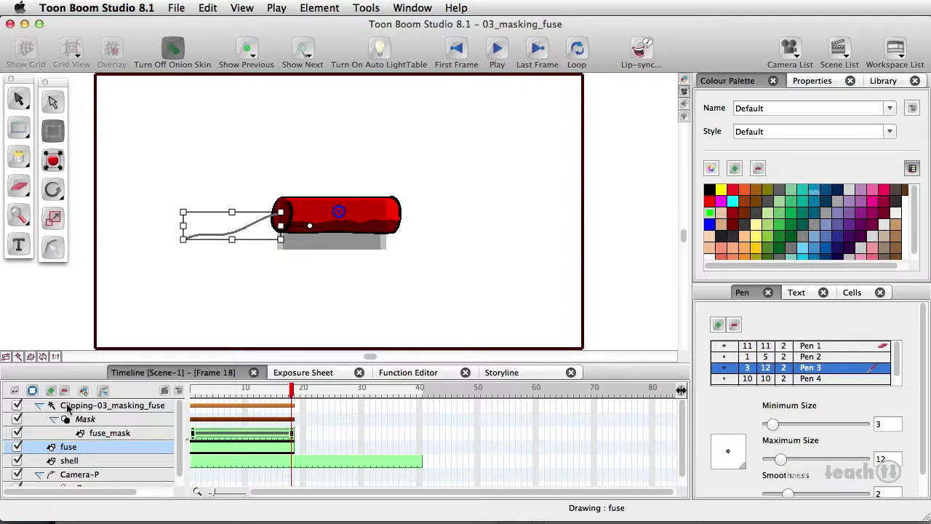
{"action": "left_click_drag", "start_coordinate": [50, 452], "coordinate": [53, 412]}
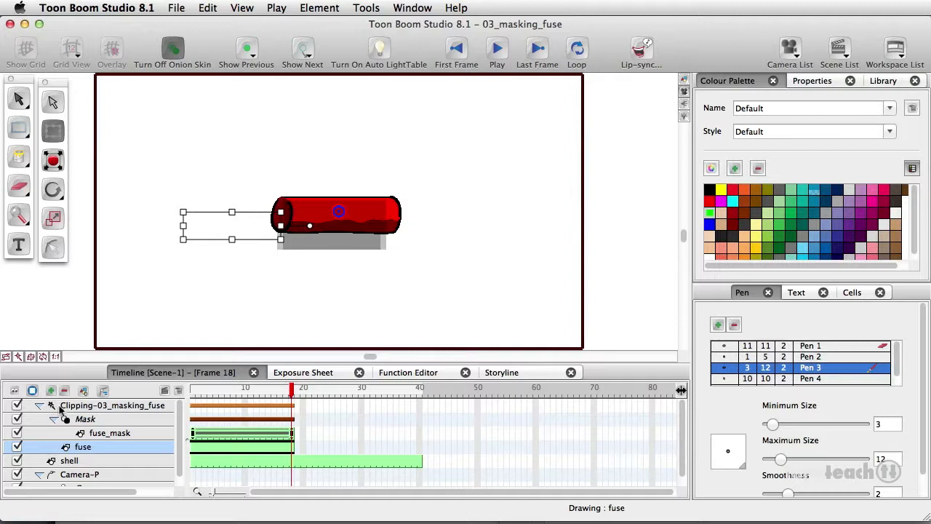
Return to frame 1 and collapse the clipping effect element in the timeline
{"action": "left_click_drag", "start_coordinate": [292, 390], "coordinate": [193, 406]}
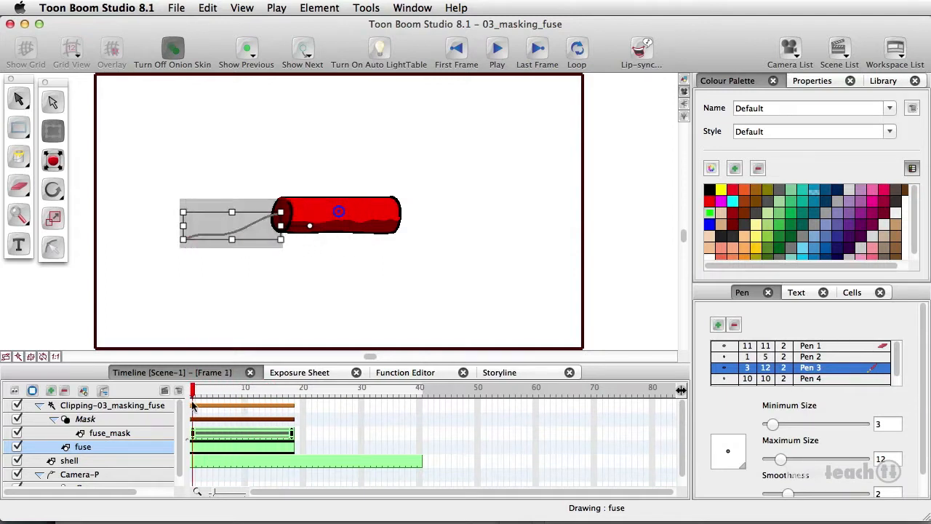
{"action": "left_click", "coordinate": [39, 406]}
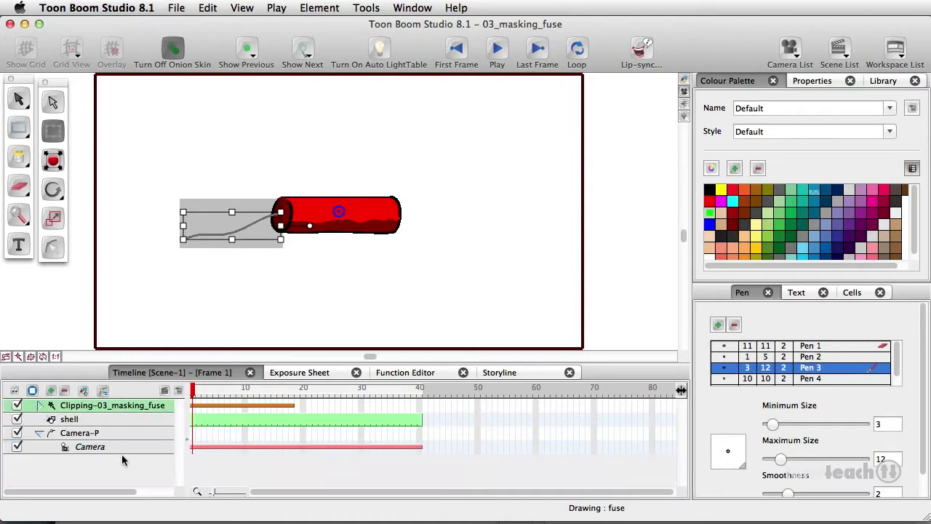